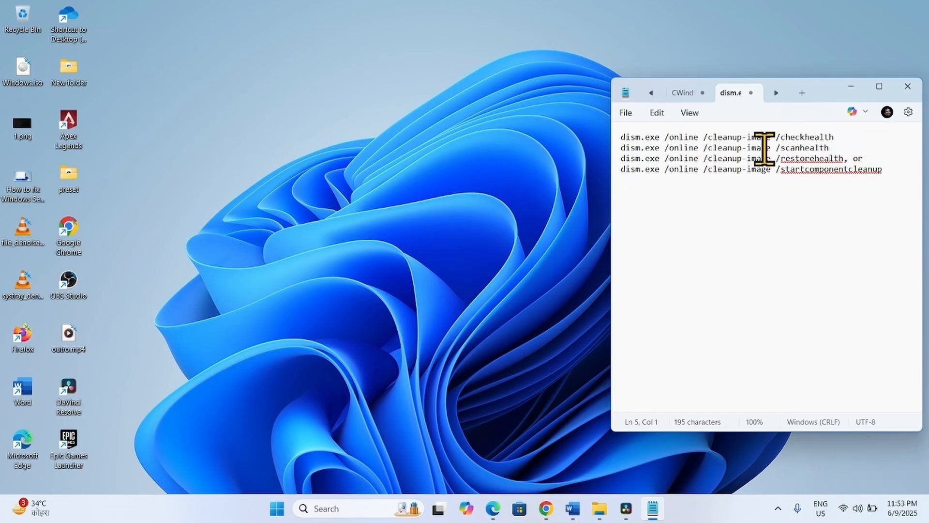
Examine the checkhealth, scanhealth, restorehealth and startcomponentcleanup options of the DISM commands in the notes
drag(839, 137, 782, 136)
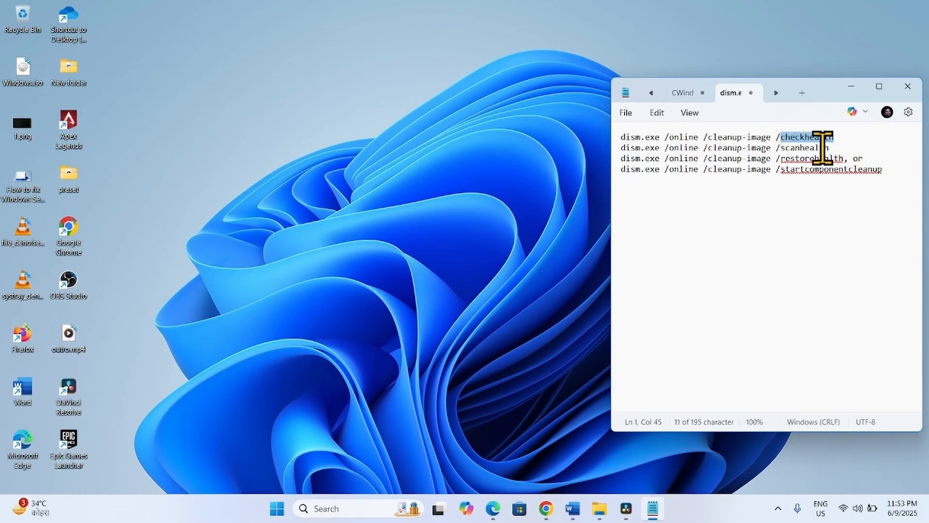
drag(838, 147, 781, 148)
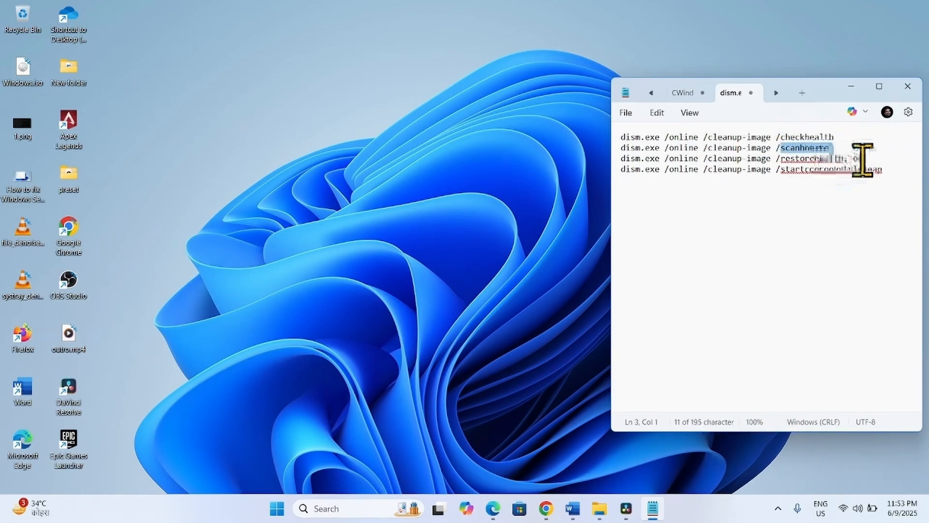
drag(845, 159, 783, 159)
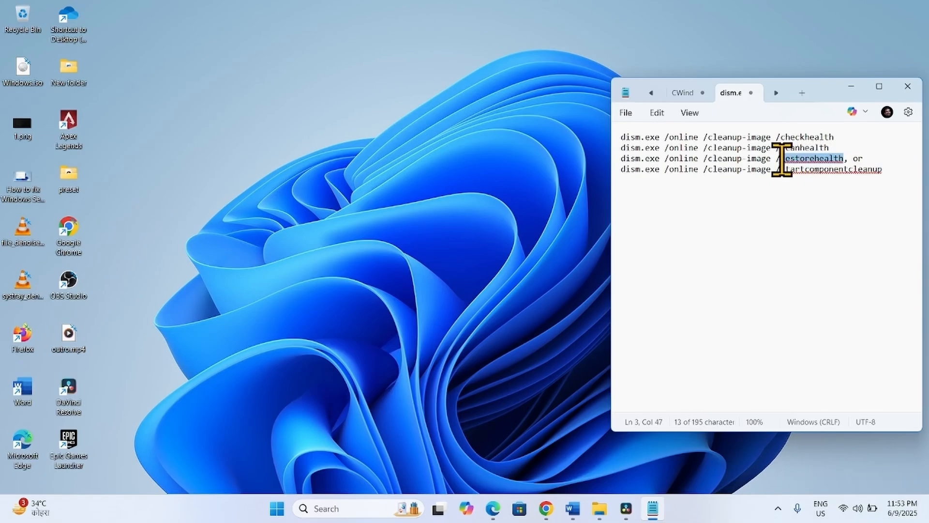
drag(891, 170, 783, 176)
click(784, 216)
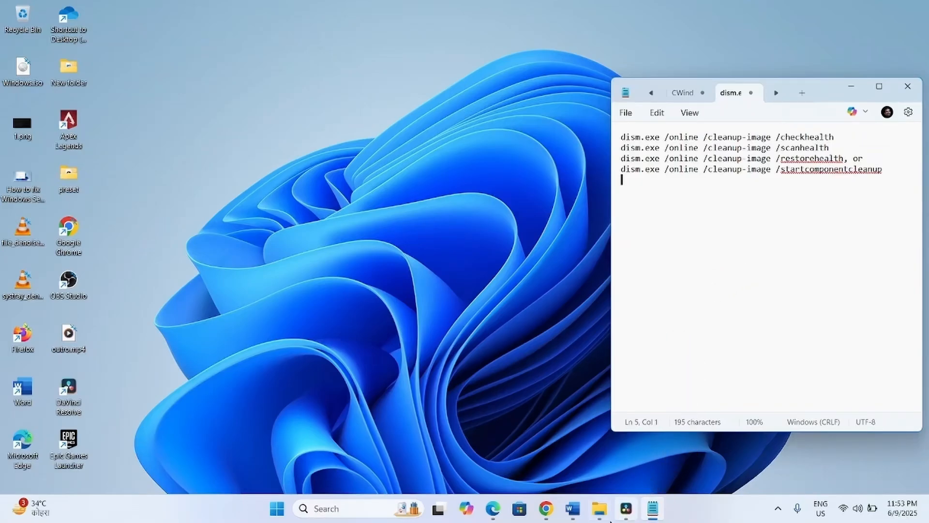
Look through the DLL files in the system32 downlevel folder in File Explorer, and close the folder window
click(599, 508)
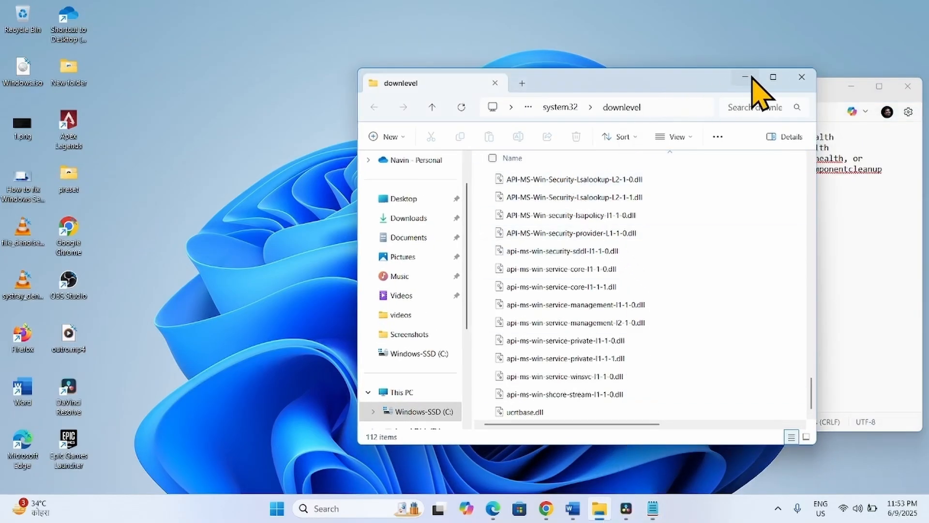
click(773, 77)
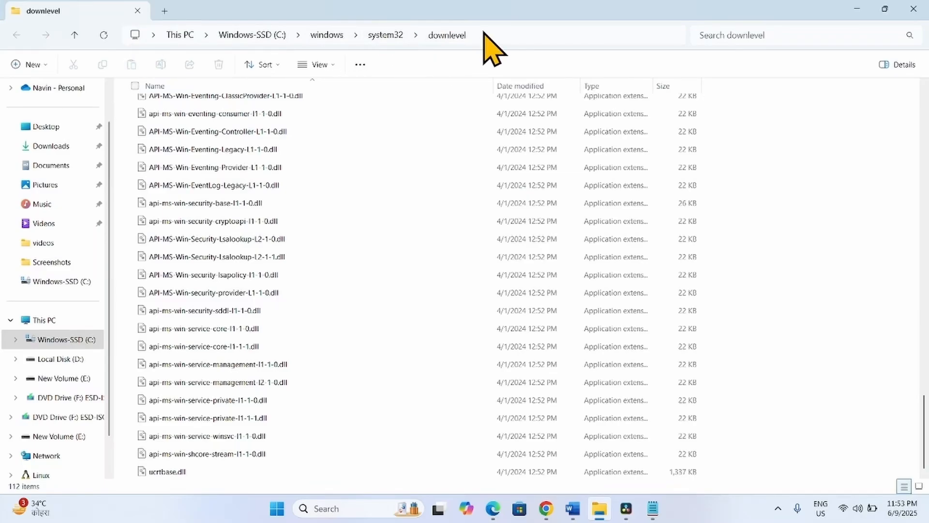
scroll(322, 315, up, 10)
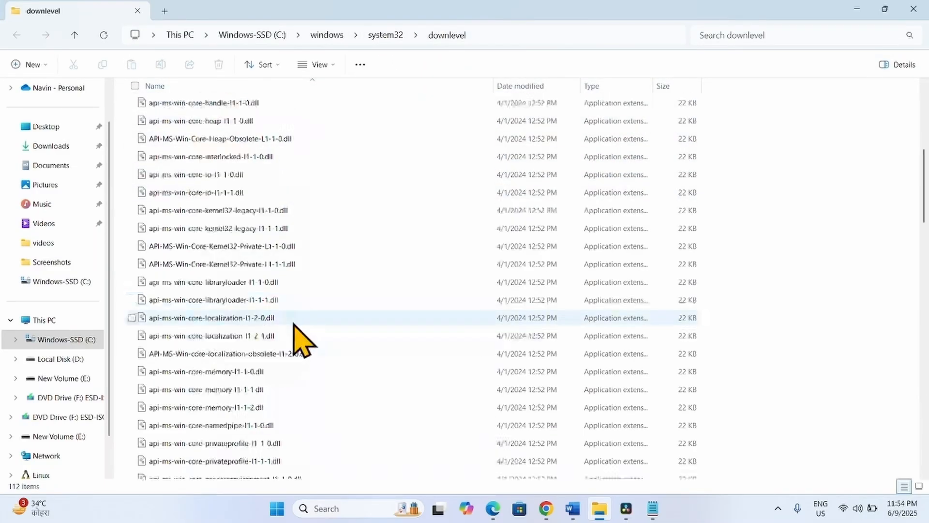
mouse_move(294, 325)
scroll(299, 334, down, 15)
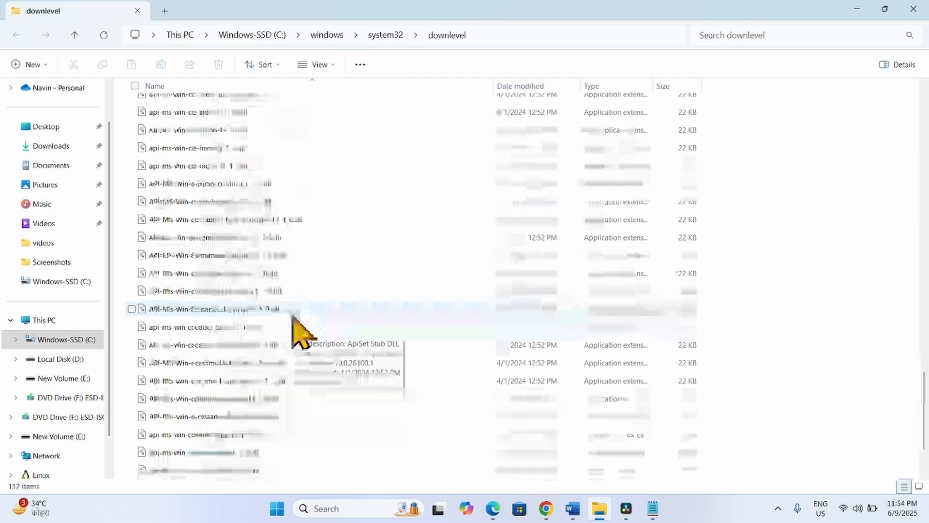
scroll(301, 332, up, 9)
scroll(288, 322, up, 2)
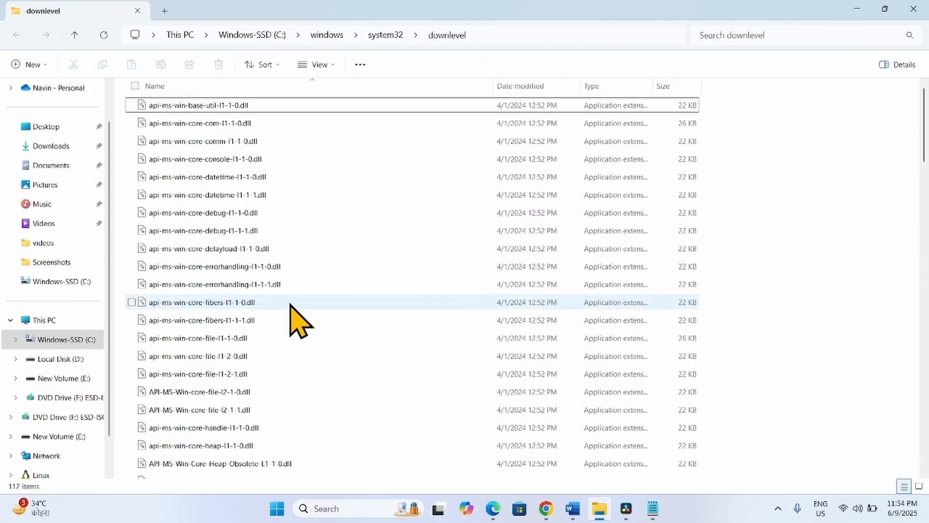
click(913, 9)
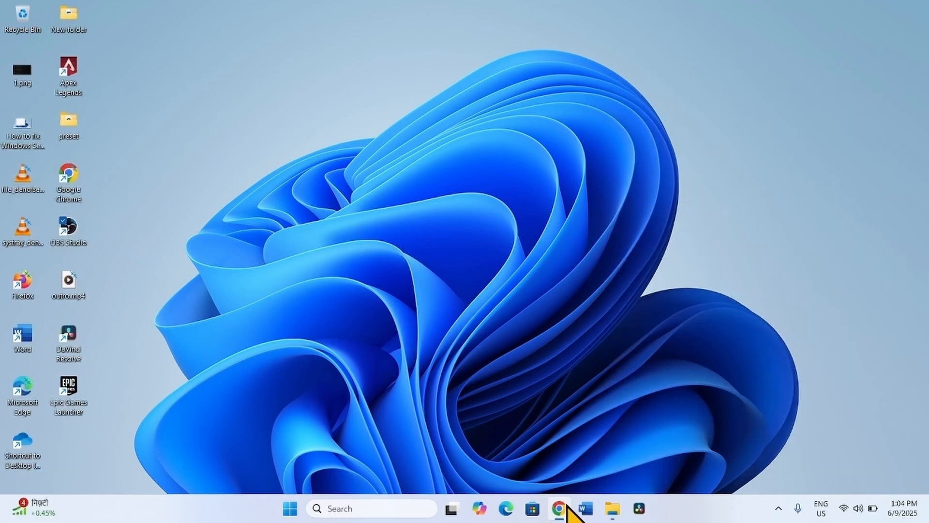
Open a new Chrome window, search for "download windows 11" and open Microsoft's Download Windows 11 page
right_click(560, 508)
click(532, 437)
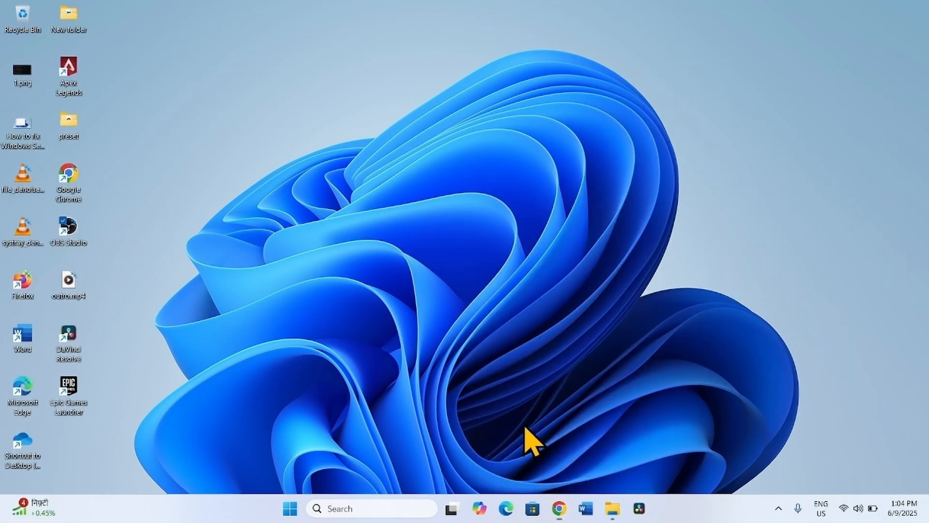
click(908, 28)
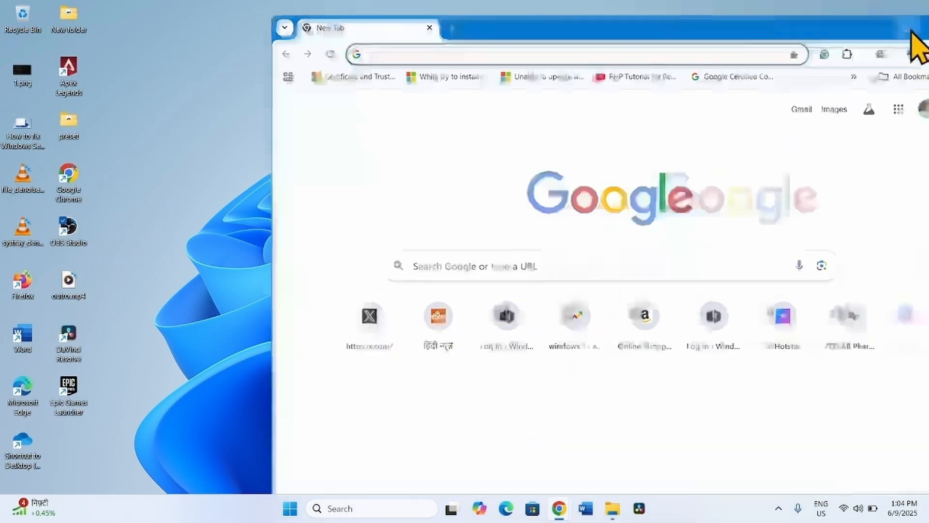
text(downl)
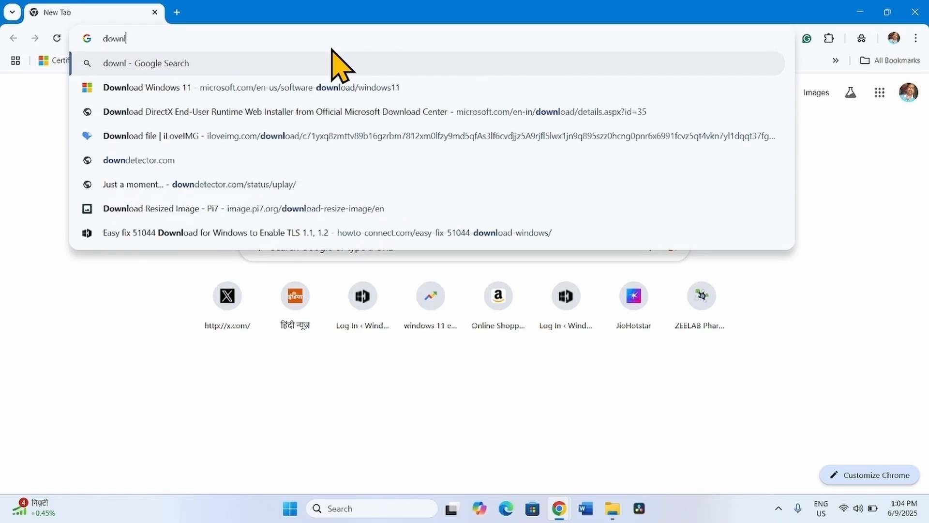
text(oad windo)
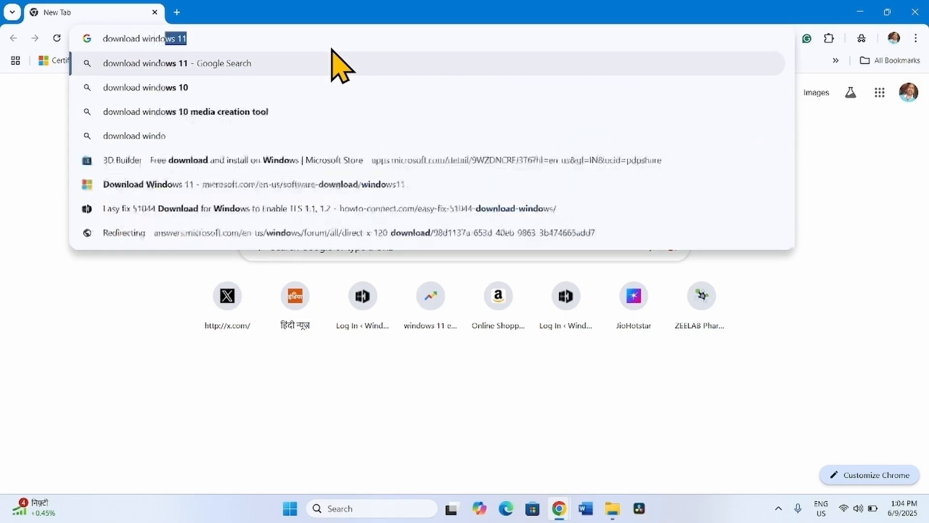
text(ws 11)
key(Return)
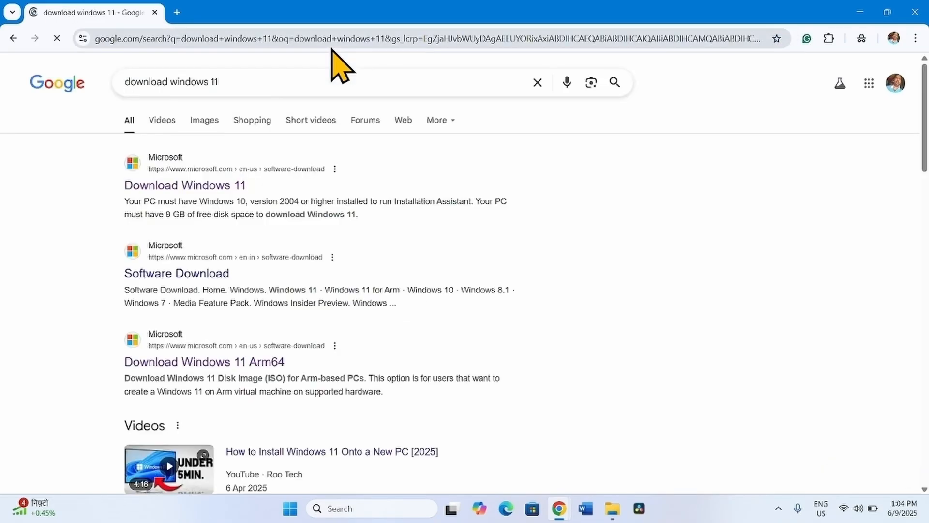
click(154, 177)
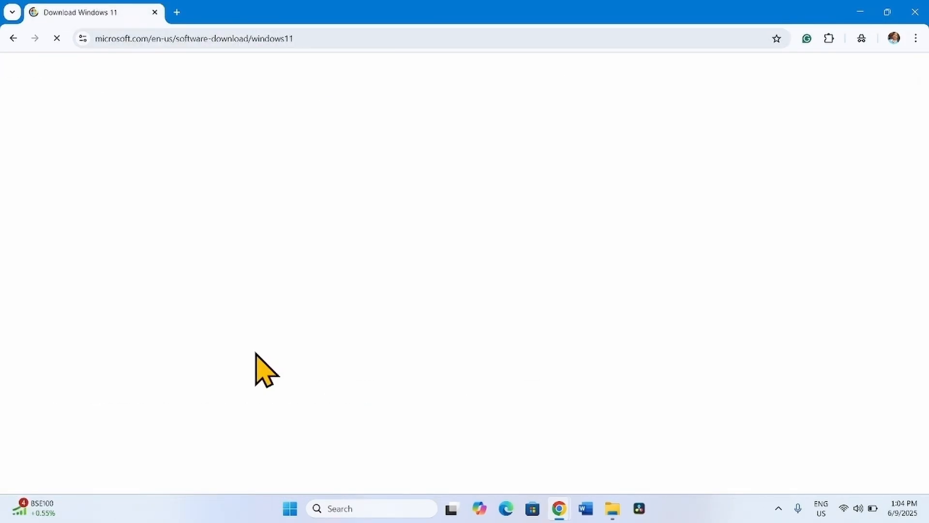
Download the Windows 11 media creation tool and show the file in a maximized Downloads folder window
scroll(256, 353, down, 4)
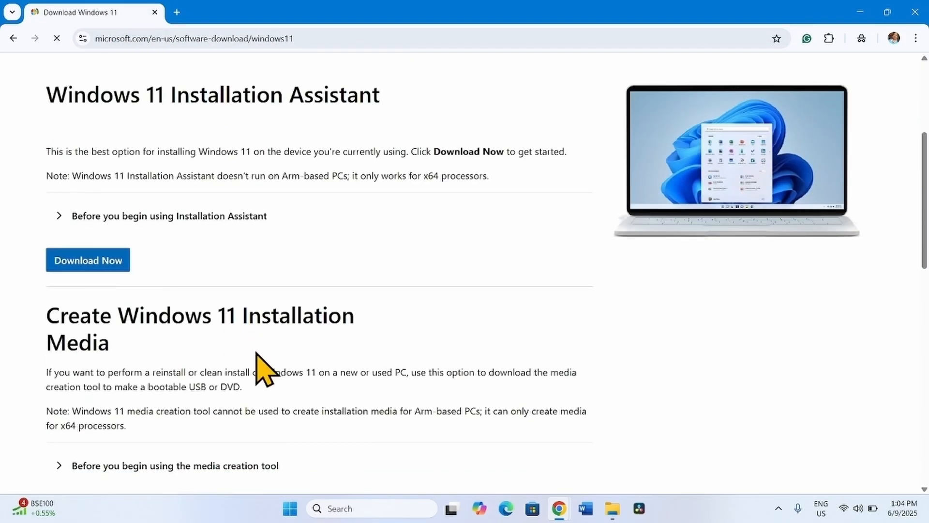
scroll(264, 370, down, 4)
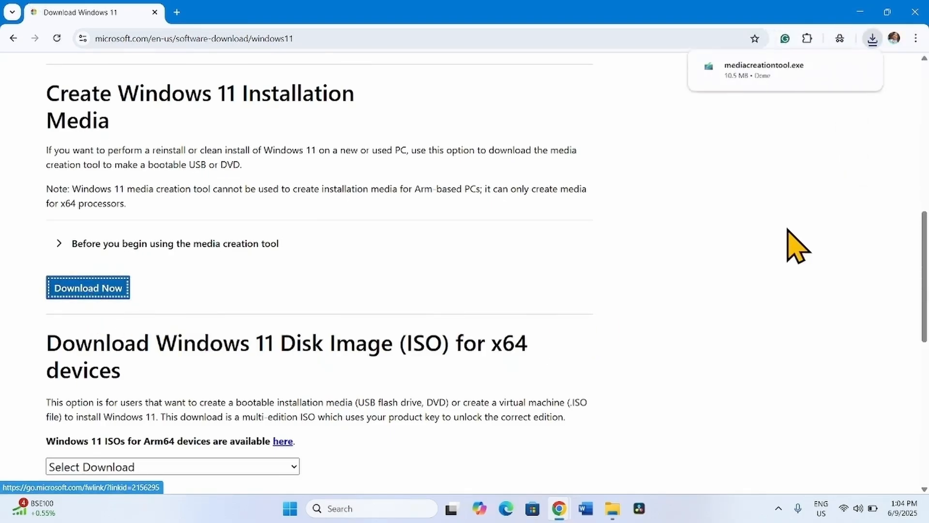
click(841, 67)
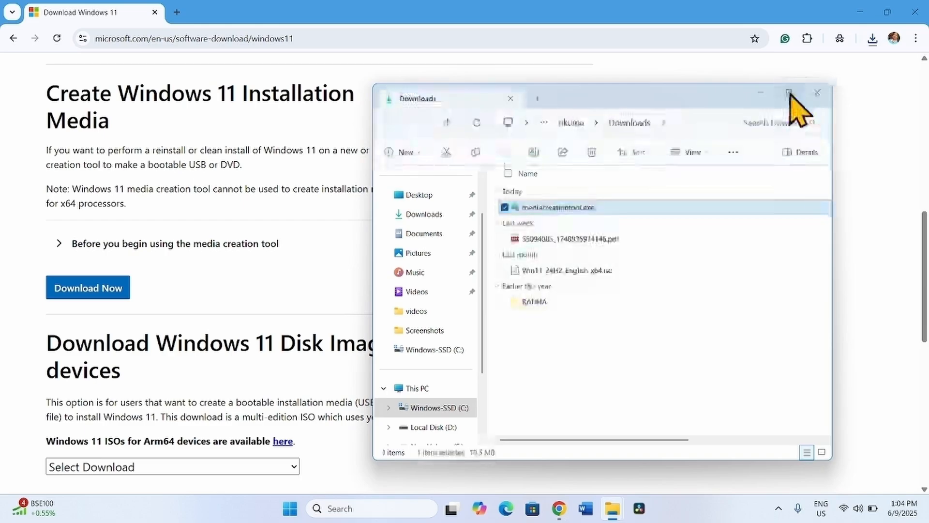
double_click(798, 108)
Run mediacreationtool.exe with permission to make changes to the device and accept its license terms
double_click(165, 122)
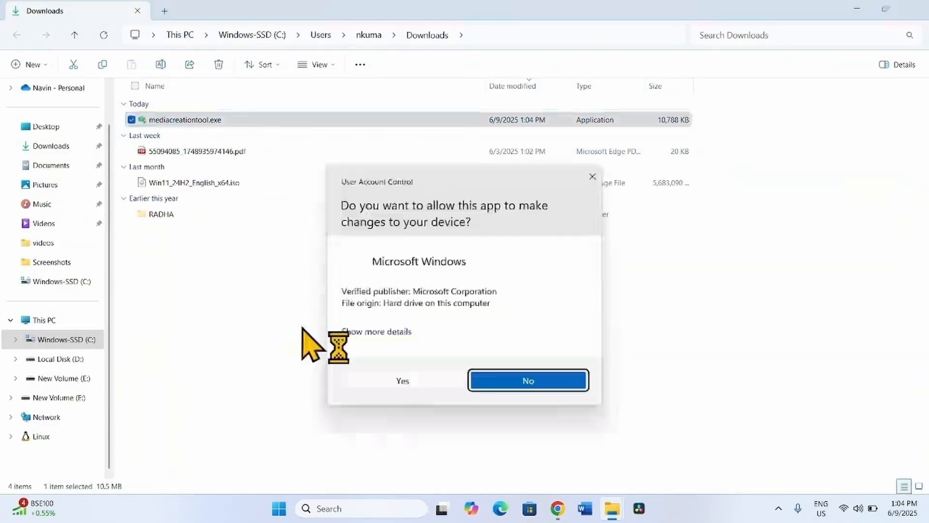
click(407, 381)
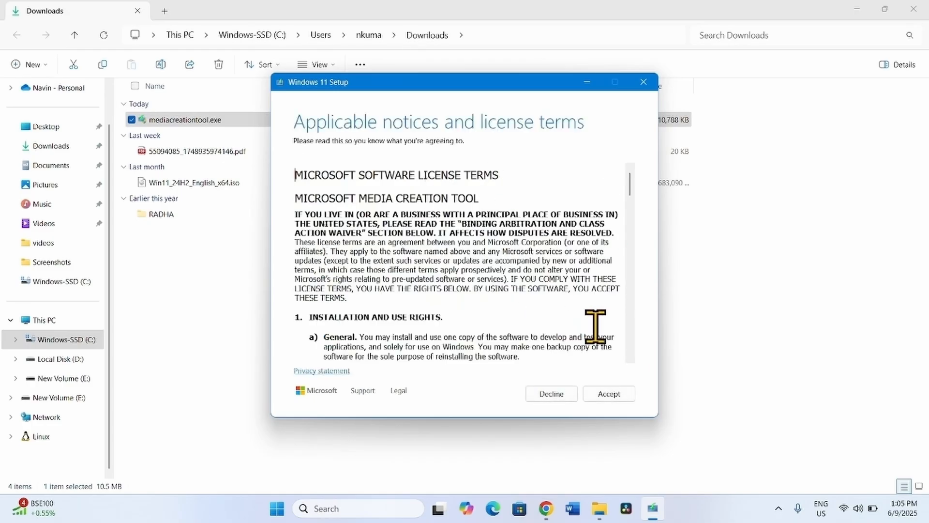
click(603, 394)
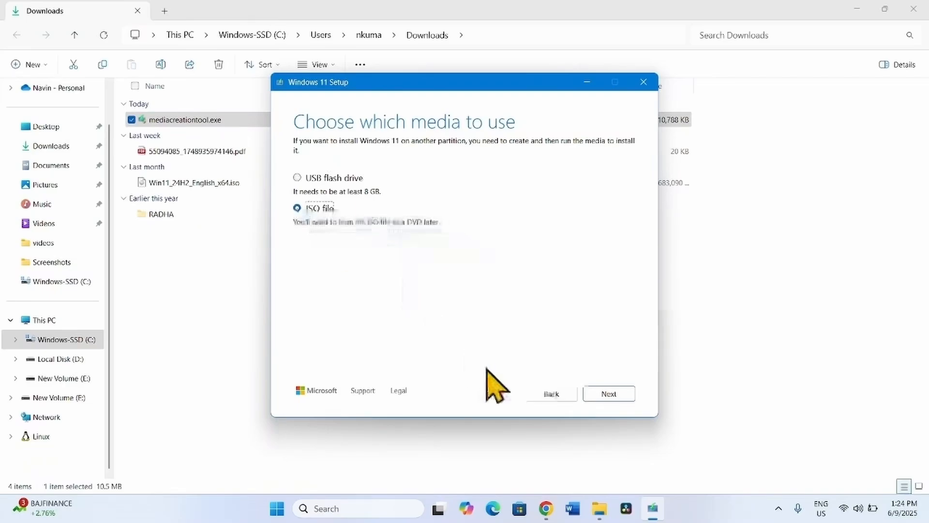
Create the installation media as an ISO file, saved as Windows.iso on the Desktop
click(606, 393)
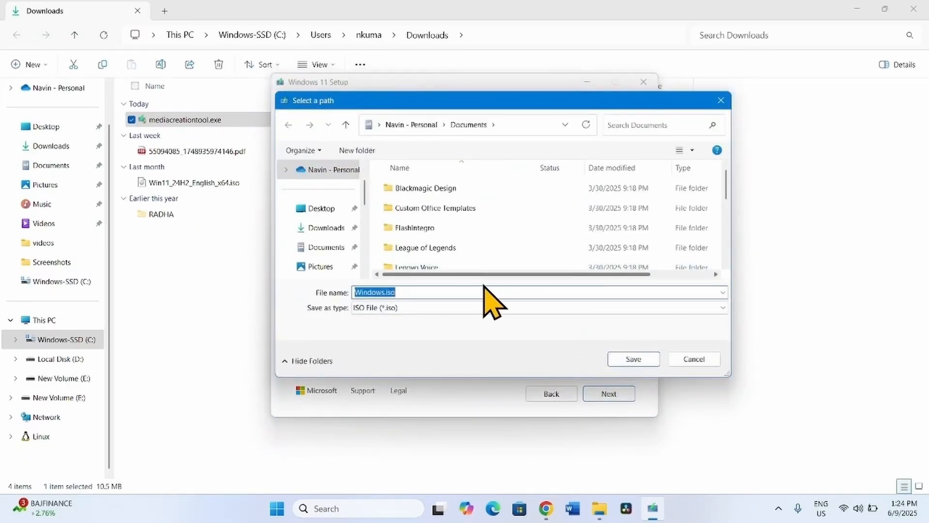
click(329, 208)
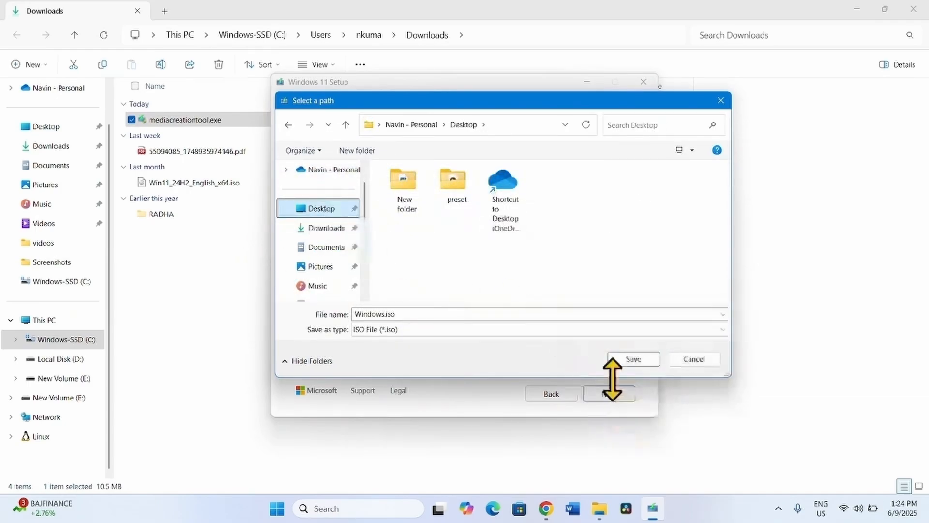
click(633, 361)
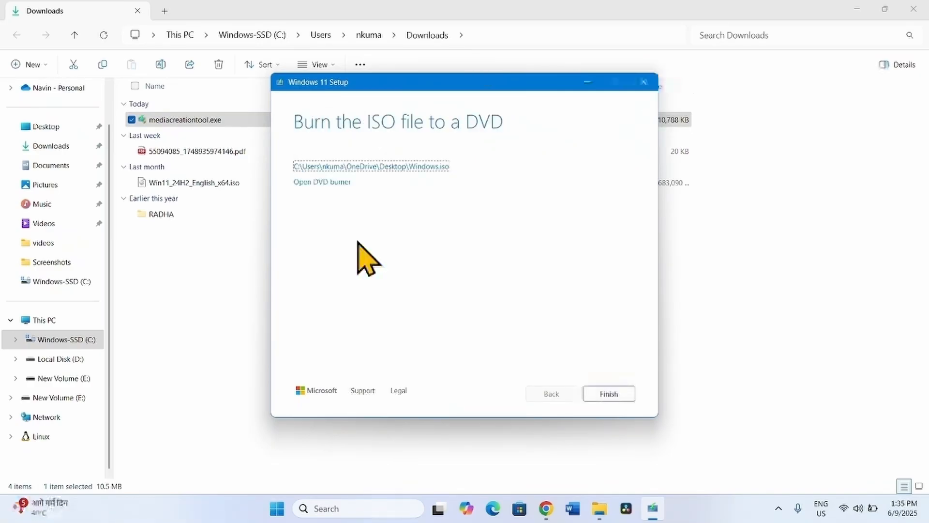
Minimize the File Explorer and browser windows and finish the media creation setup
click(857, 9)
click(860, 12)
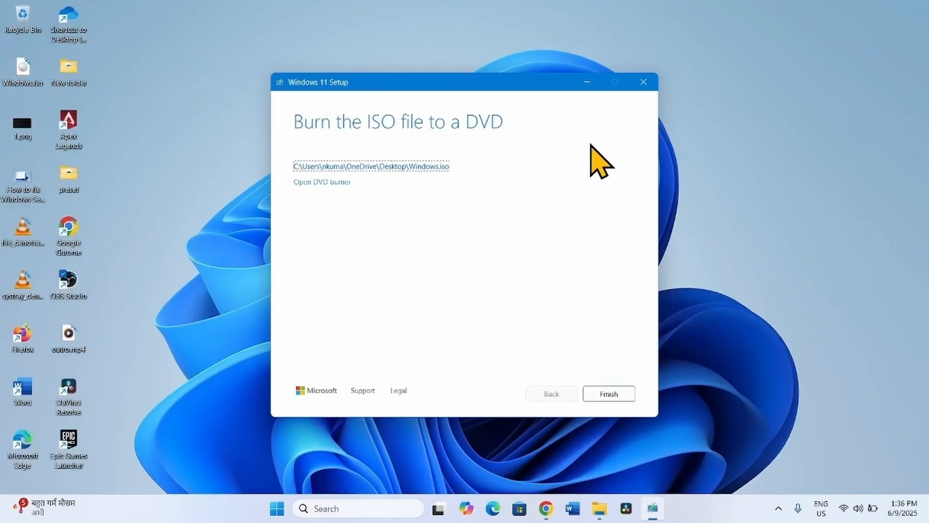
click(591, 396)
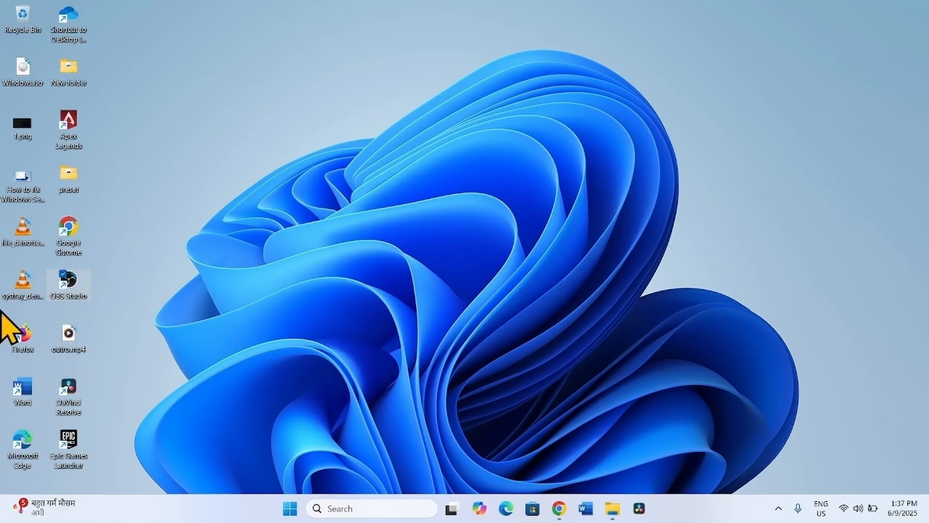
Mount Windows.iso from the desktop and maximize the window showing the DVD drive's contents
right_click(26, 73)
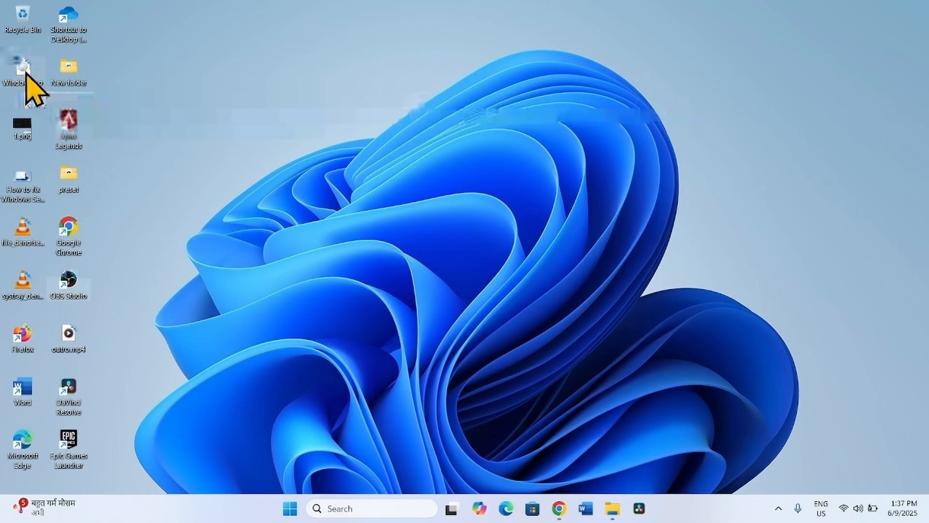
click(76, 126)
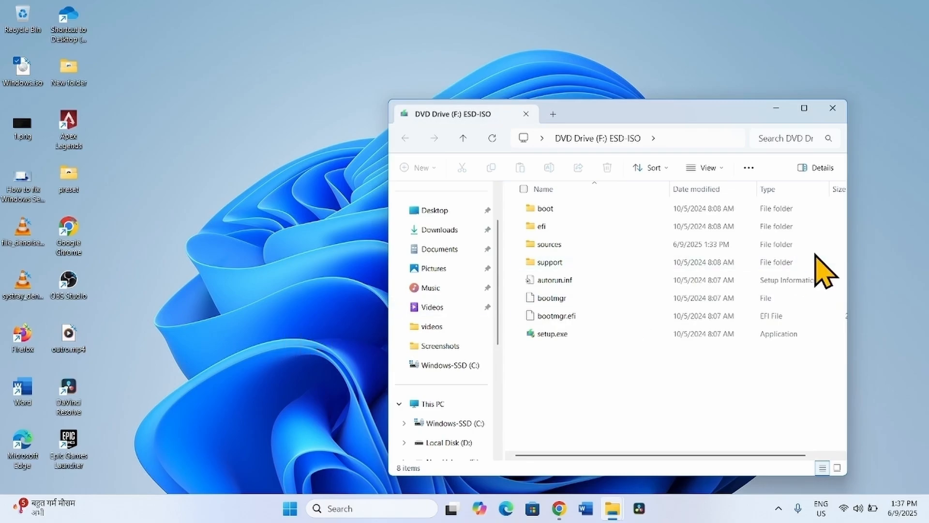
click(804, 109)
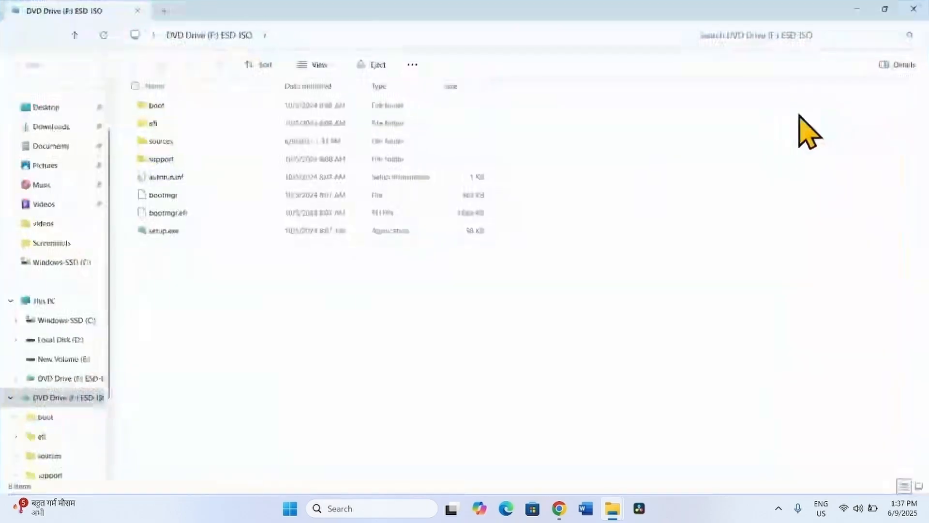
Launch setup.exe from the mounted ESD-ISO drive and allow it to make changes to the device
right_click(161, 233)
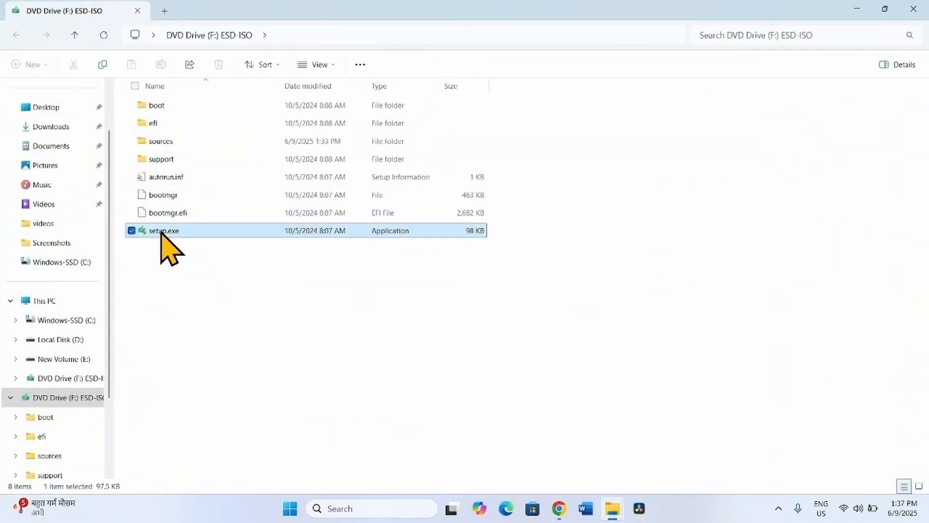
click(184, 241)
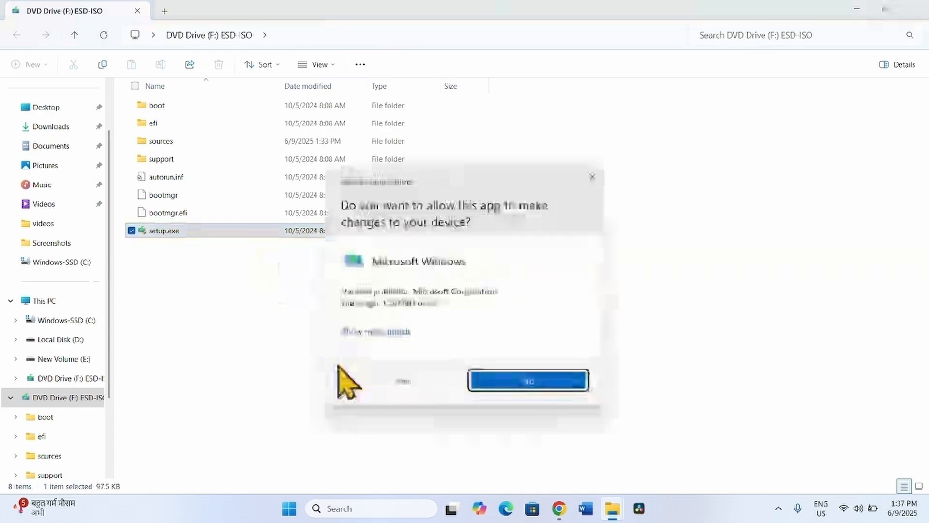
click(420, 386)
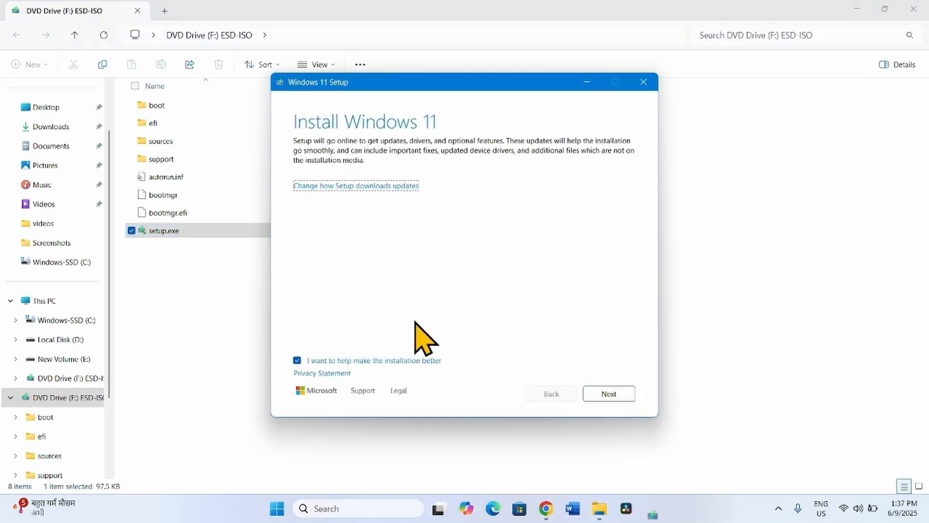
Accept the Windows license terms and start installing Windows 11 Home Single Language, keeping personal files and apps
click(610, 394)
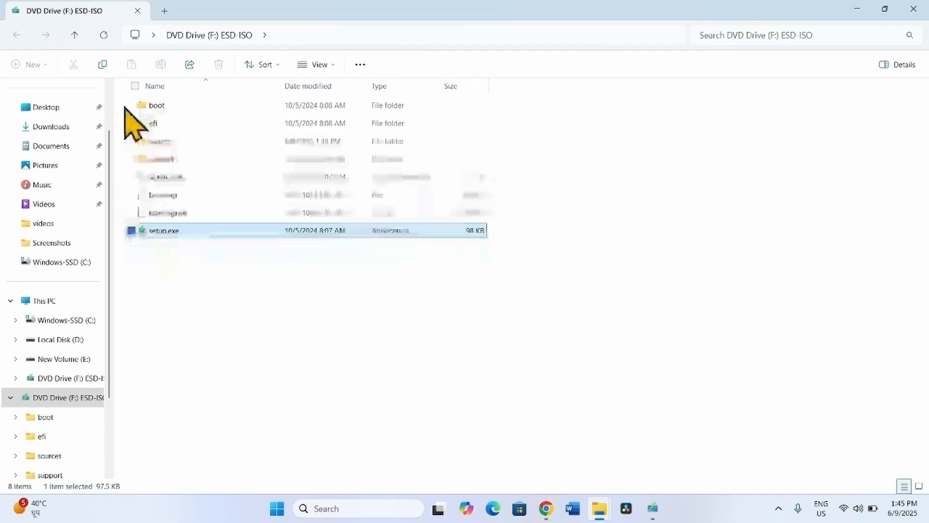
click(857, 8)
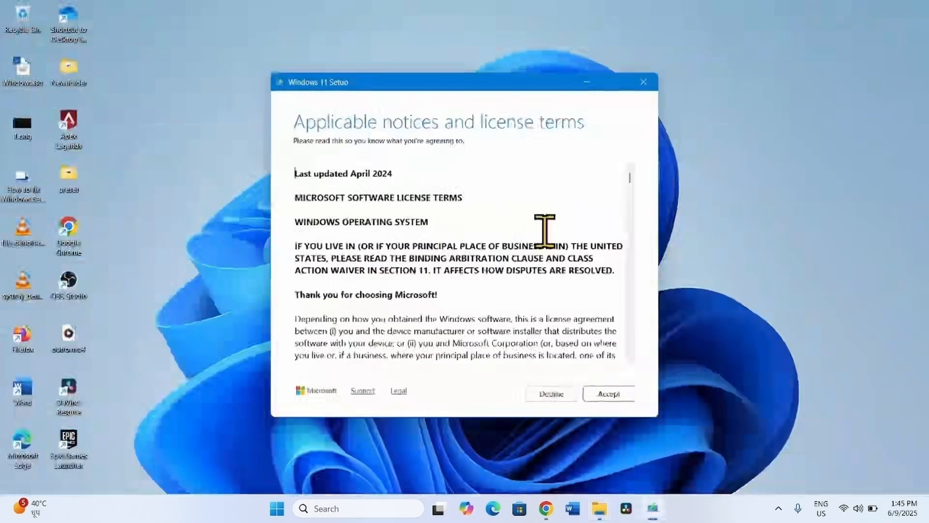
click(599, 402)
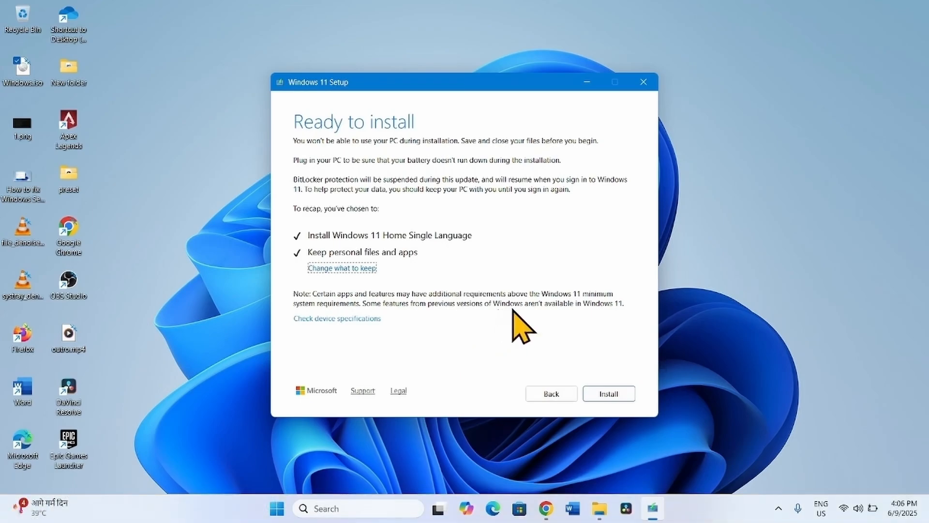
click(611, 394)
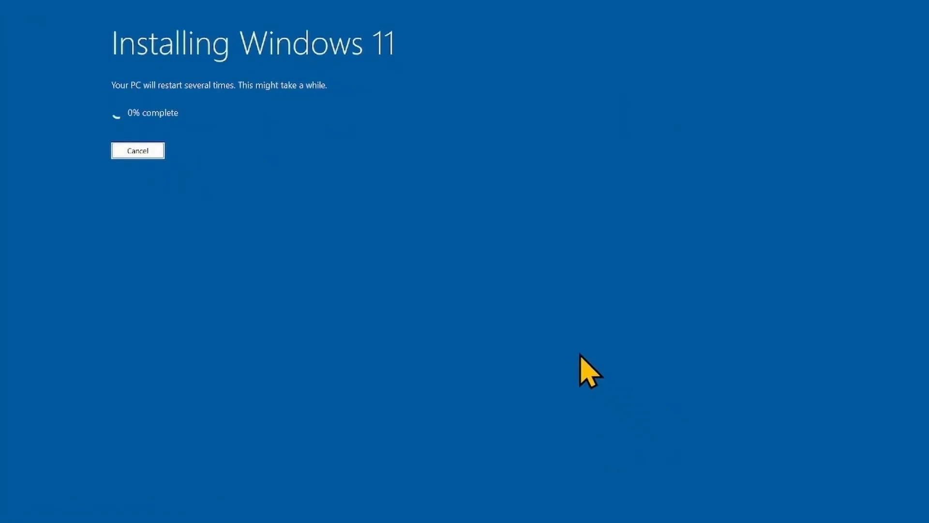